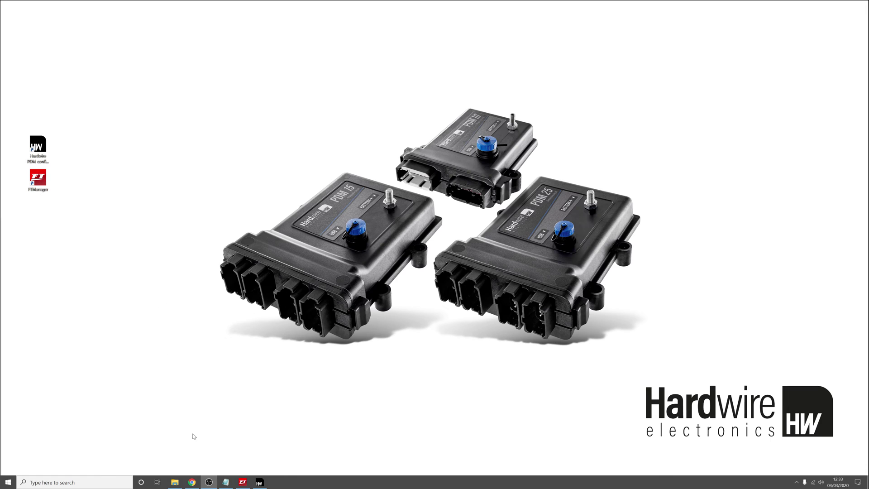
Step: On hardwire-electronics.co.uk, go to the Downloads > CAN Config Files folder
left_click(192, 484)
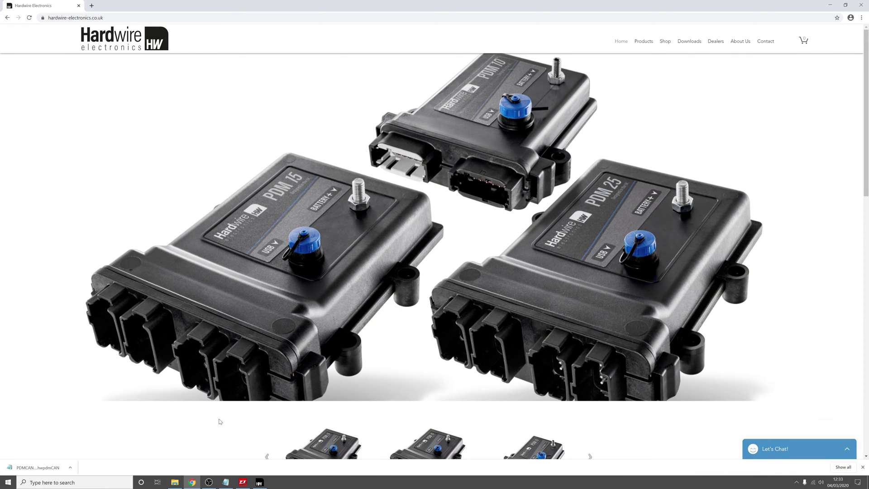
left_click(100, 18)
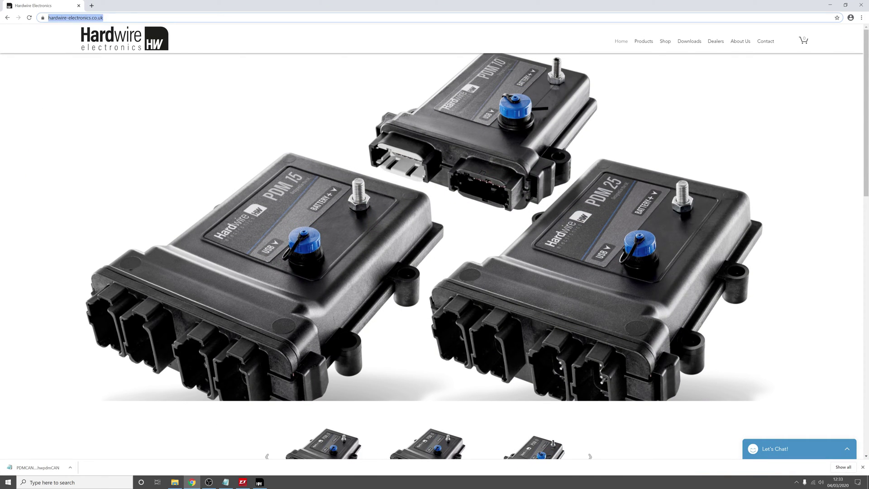
left_click(118, 18)
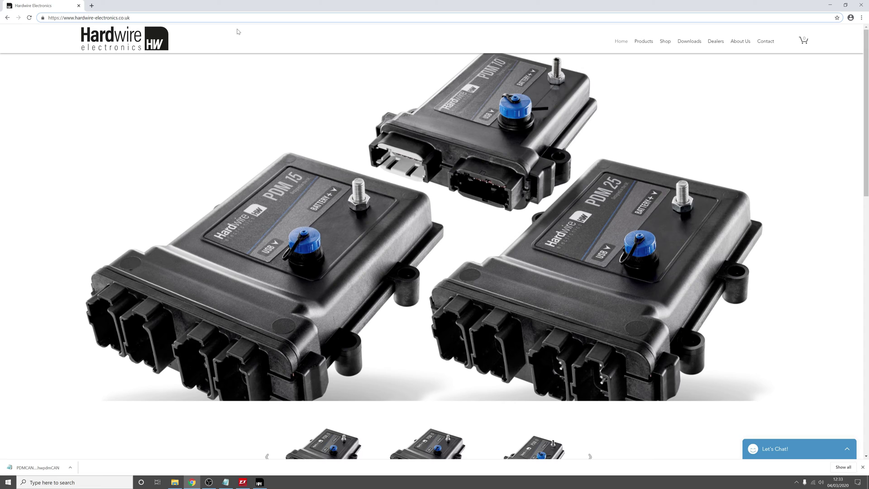
left_click(691, 43)
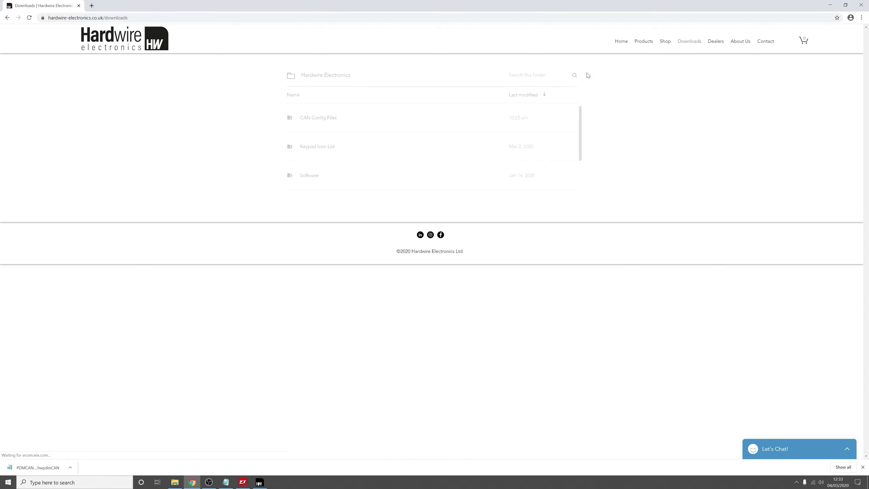
left_click(327, 120)
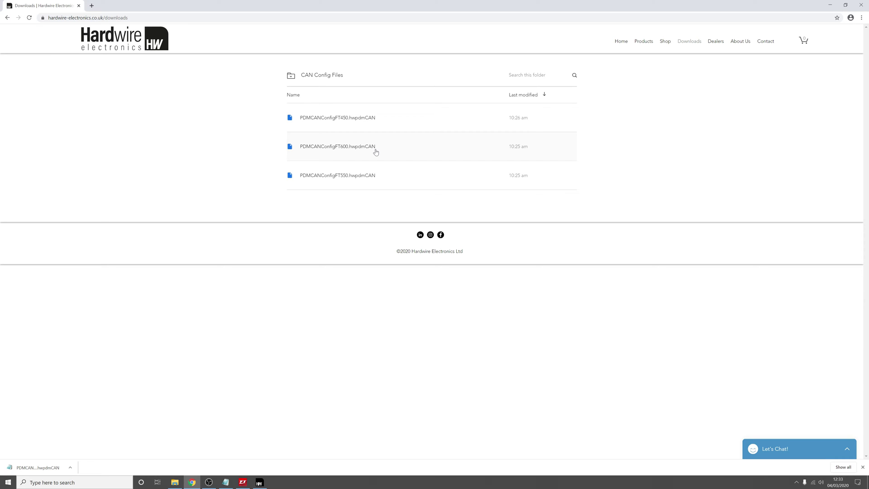
Step: Download the PDMCANConfigFT600 file and close its preview
left_click(348, 148)
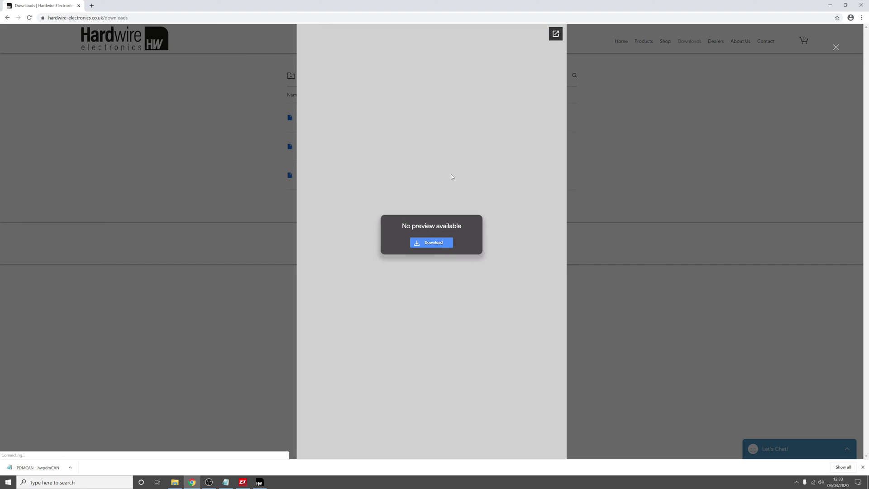
left_click(442, 244)
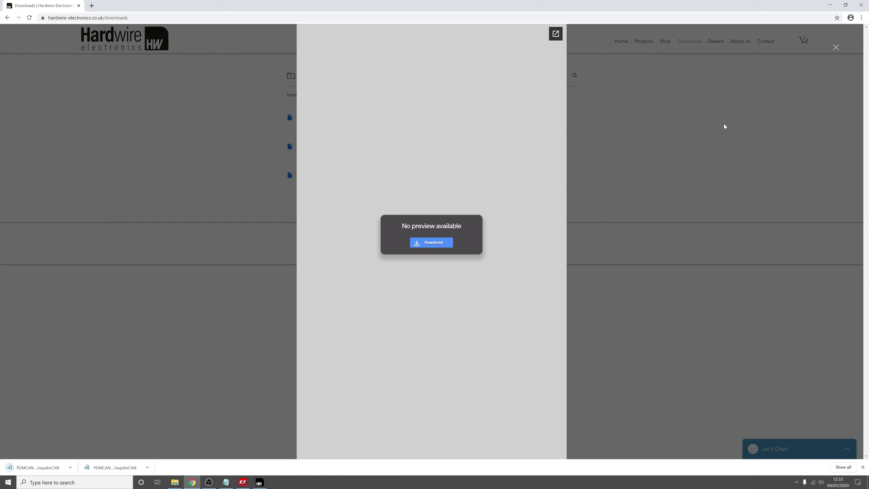
left_click(836, 47)
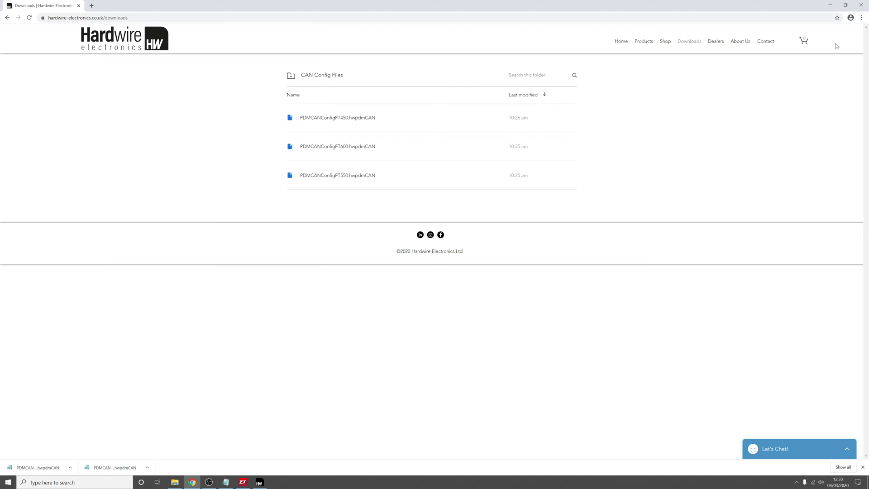
Step: Back in PDM Configurator, search for devices and connect to the PDM 25 on COM3
left_click(830, 5)
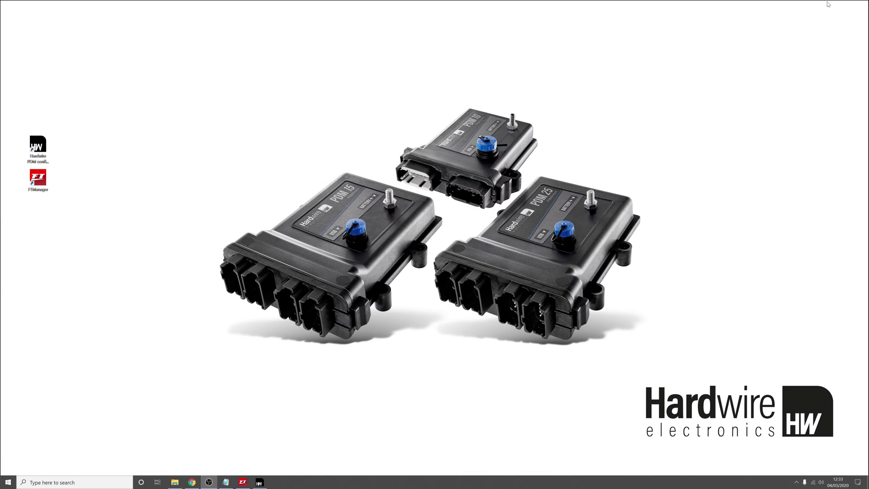
left_click(261, 482)
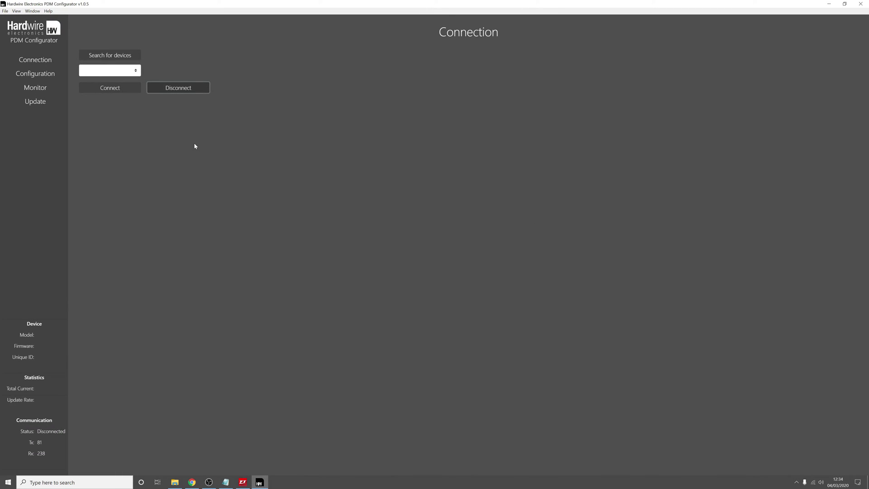
left_click(47, 64)
left_click(90, 56)
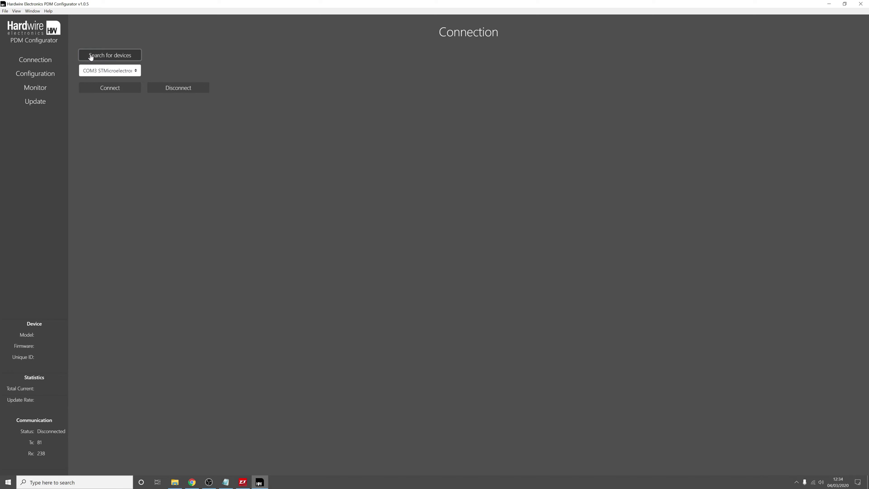
left_click(111, 90)
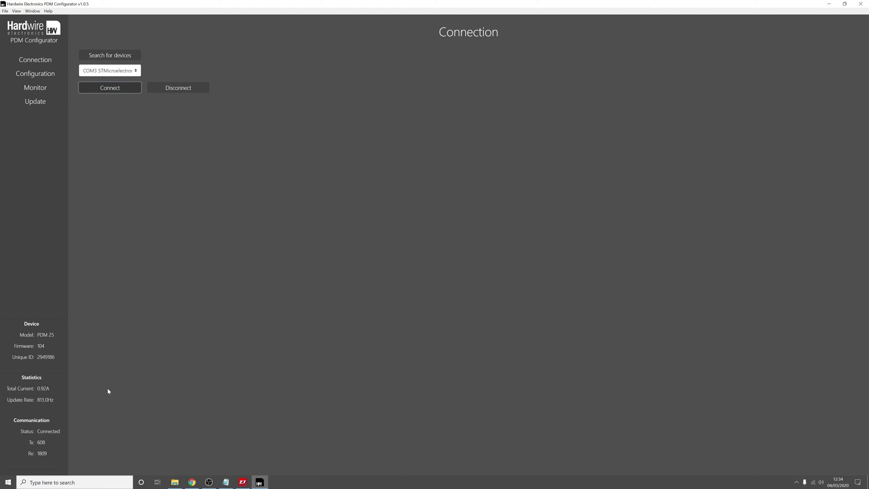
Step: Load PDMCANConfigFT600 into the Configuration > CAN Inputs page
left_click(44, 76)
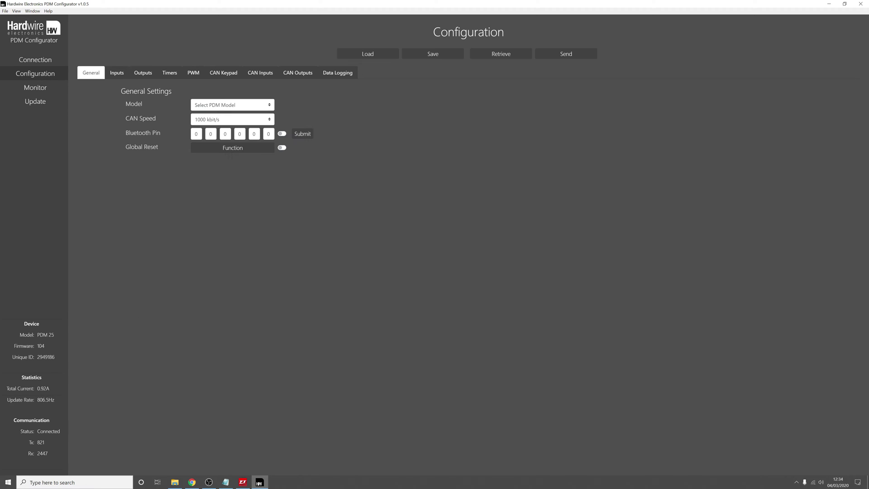
left_click(254, 74)
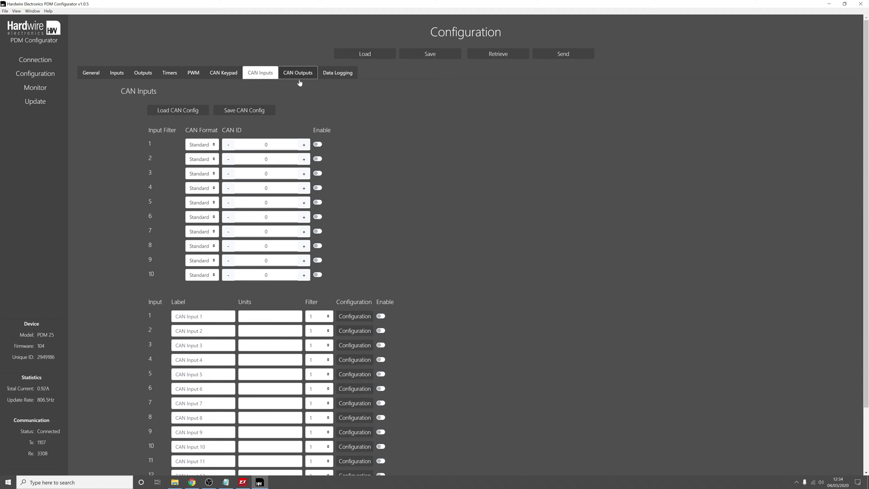
scroll(424, 150, "down", 1)
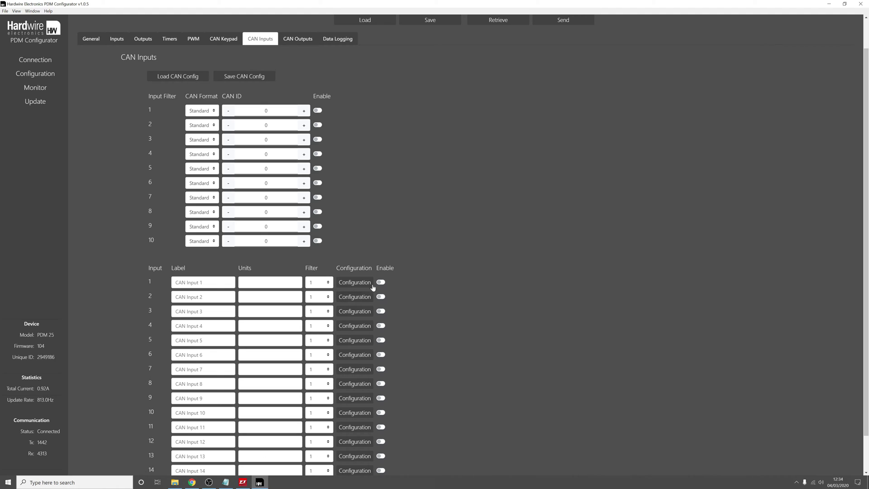
left_click(187, 77)
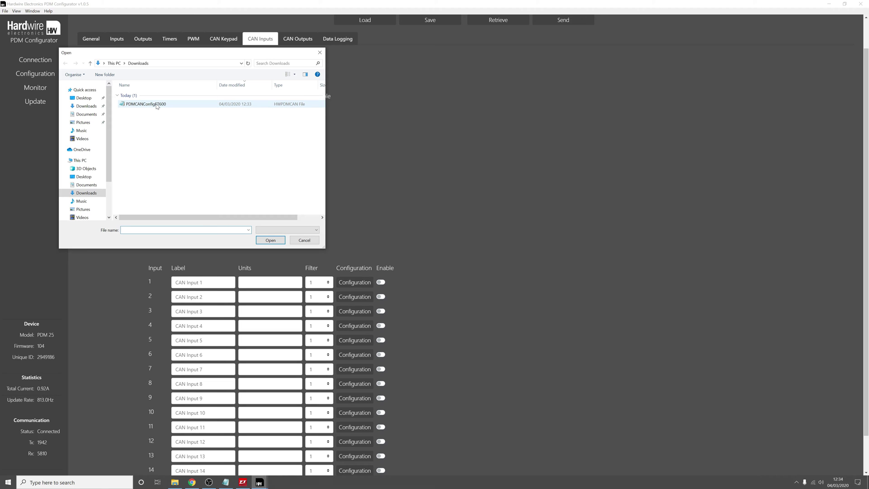
left_click(157, 106)
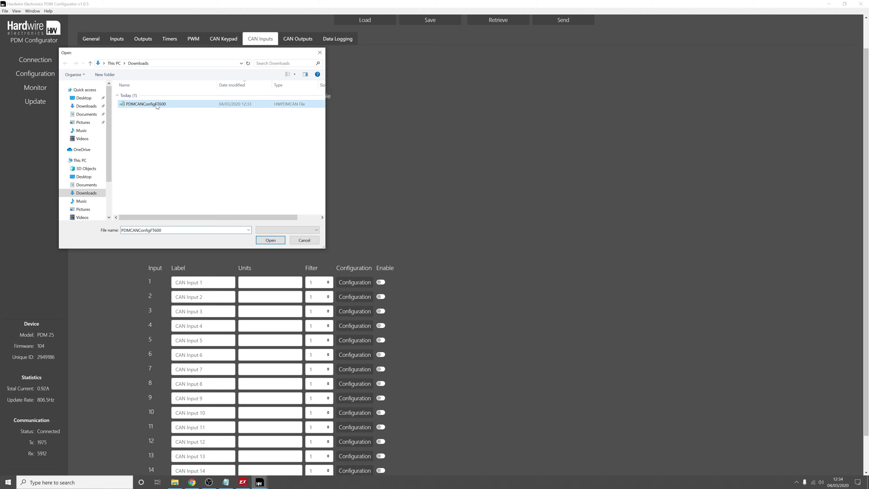
left_click(270, 241)
Step: Review the loaded TPS, MAP and IAT channels and send the configuration to the PDM
scroll(426, 217, "down", 2)
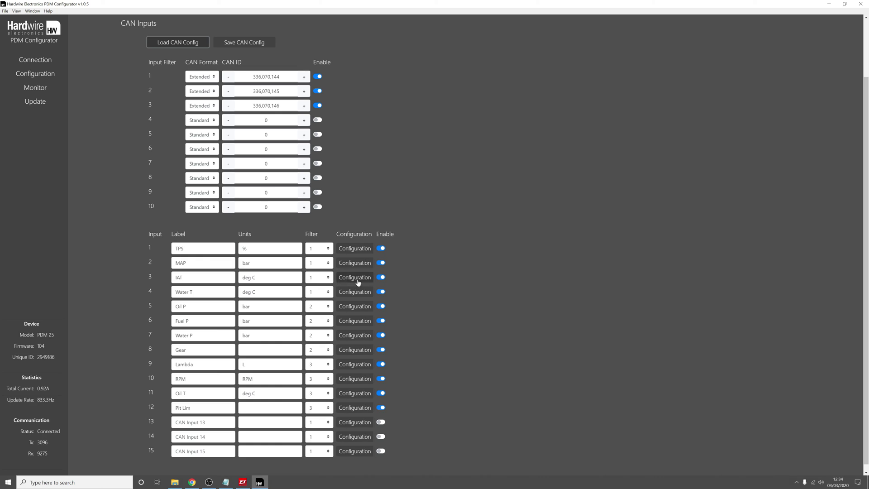
scroll(474, 287, "up", 2)
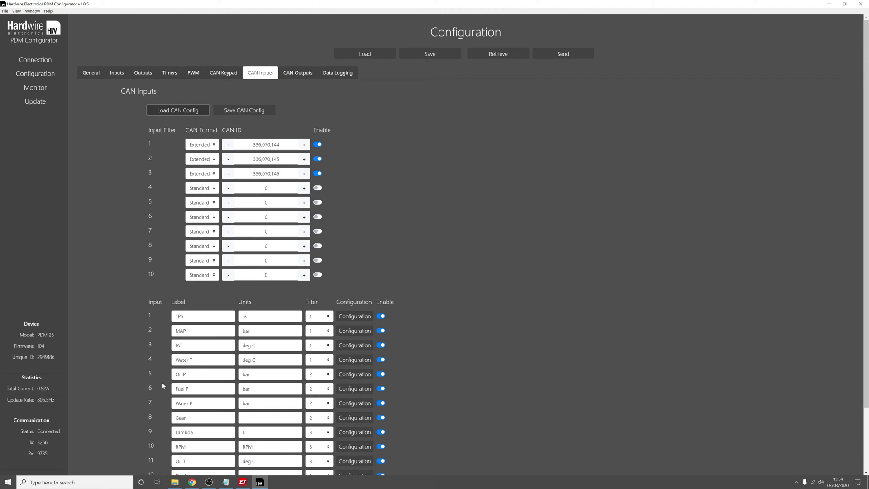
left_click(565, 58)
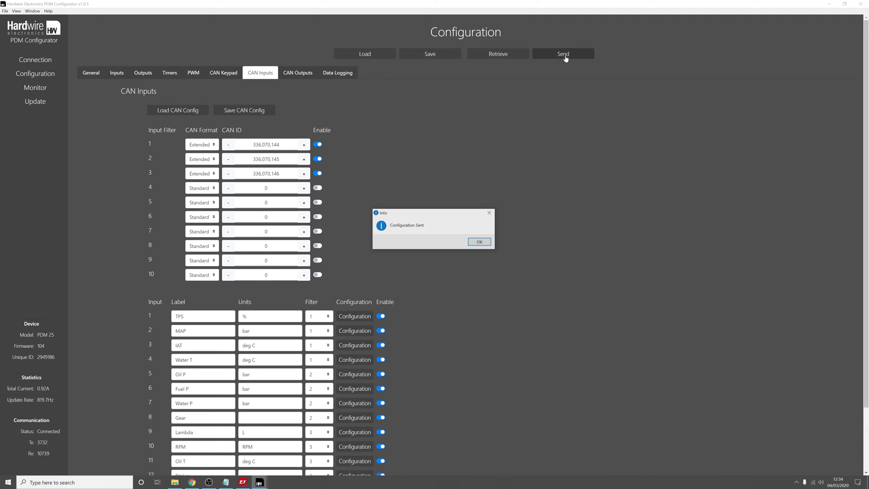
left_click(480, 243)
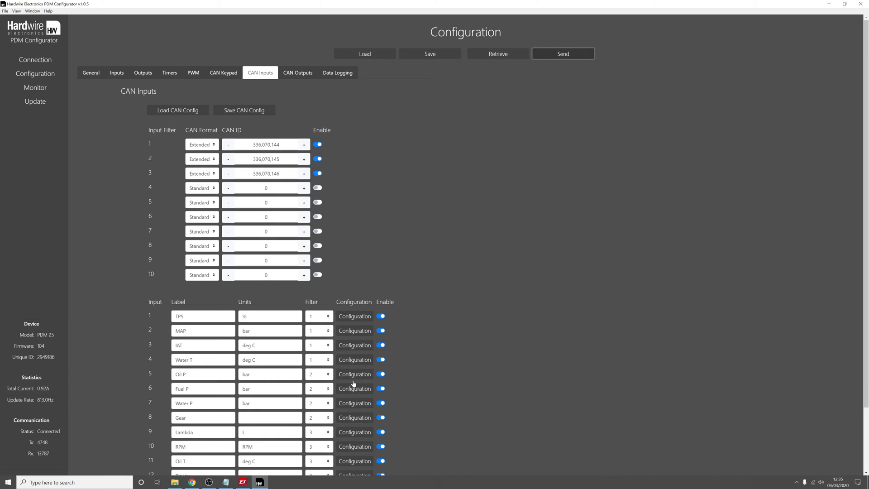
Step: In FTManager, untick 'Send Broadcast data' for CAN port A and write it to the ECU
left_click(243, 482)
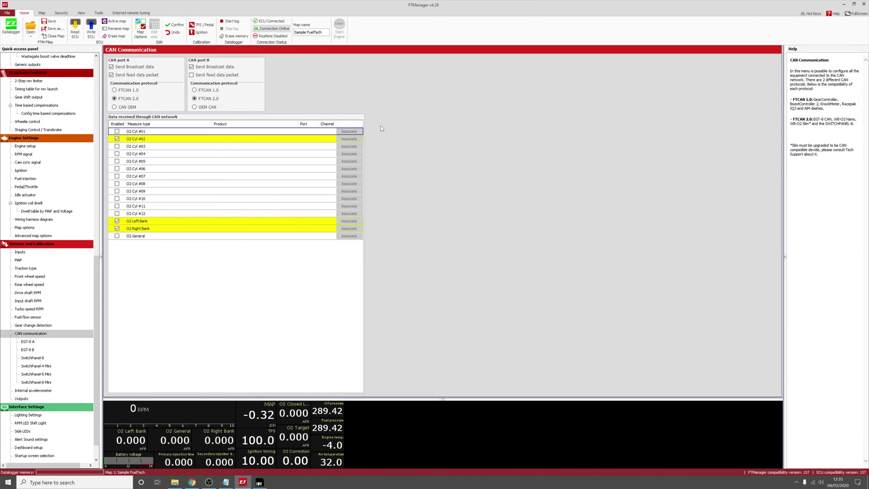
scroll(62, 149, "up", 16)
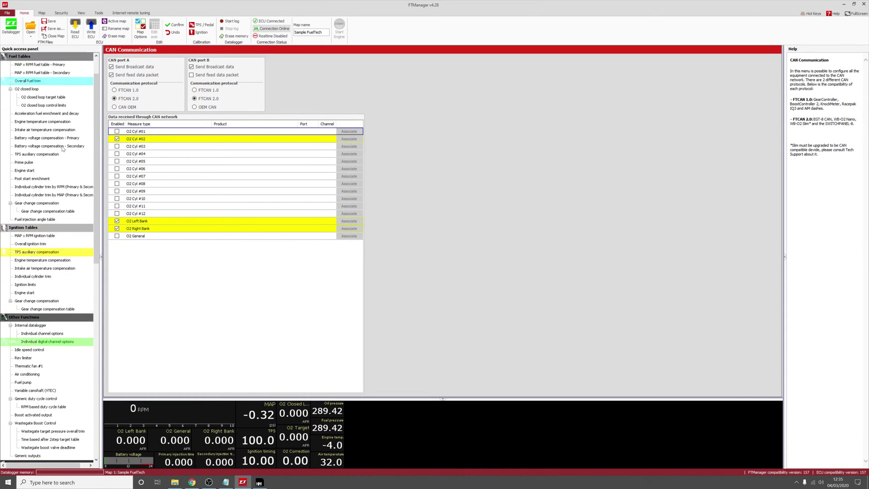
scroll(62, 148, "up", 2)
scroll(62, 64, "down", 18)
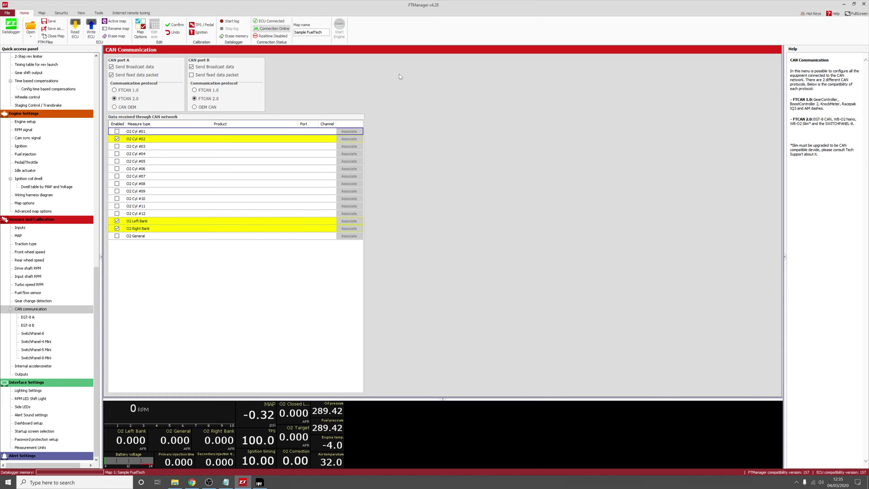
left_click(111, 67)
left_click(91, 35)
Step: Show the Monitor's Live Bar View CAN Inputs and mark CAN input 4
left_click(259, 483)
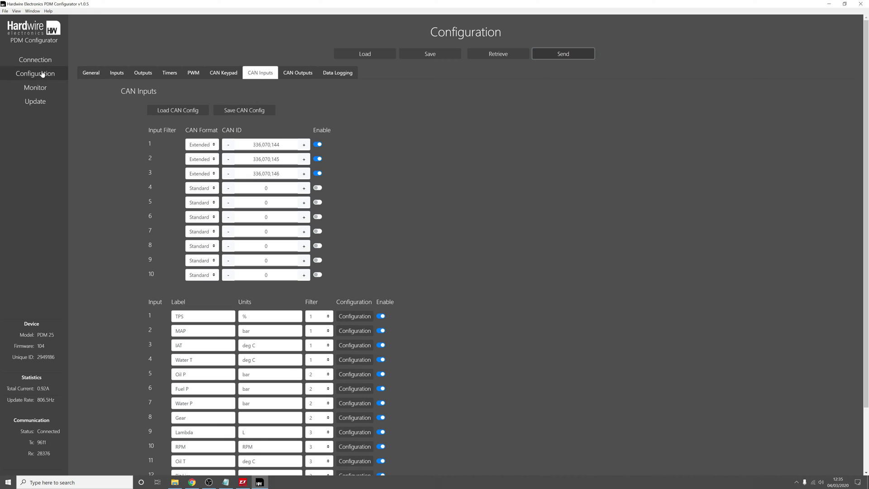
left_click(40, 88)
left_click(137, 76)
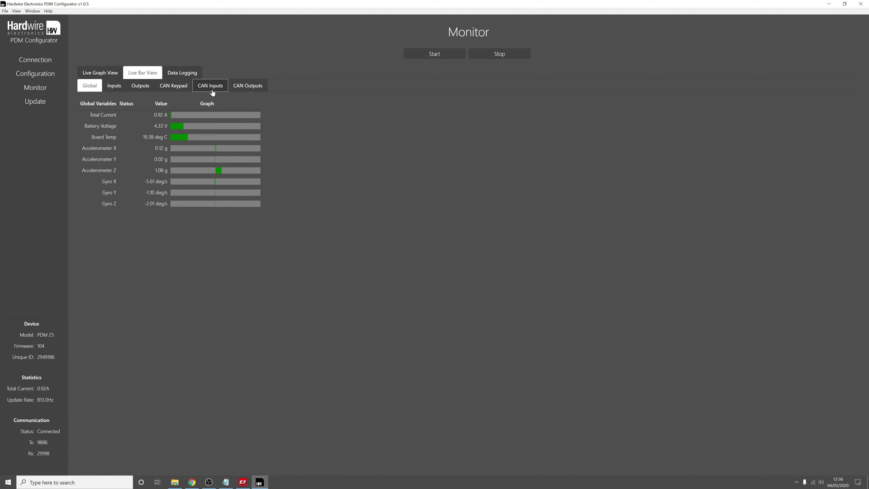
left_click(211, 88)
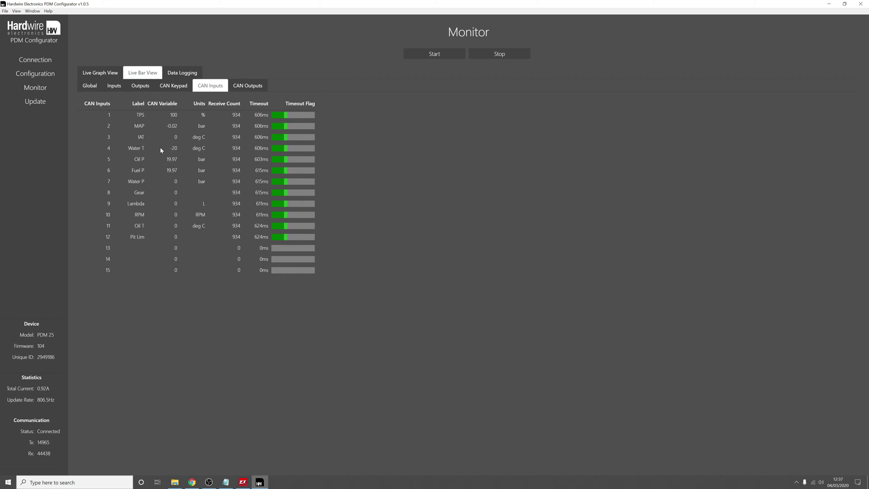
double_click(108, 148)
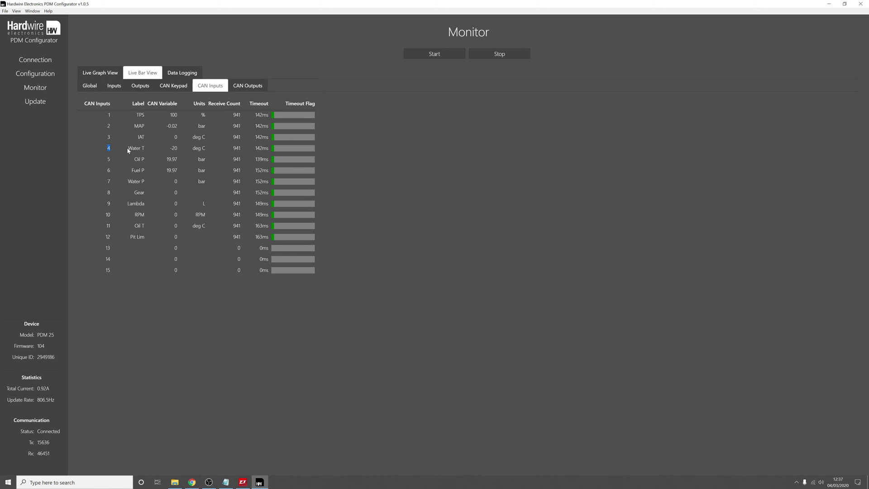
Step: Open Output 1's Function rules in the Outputs table and start a new condition line
left_click(41, 77)
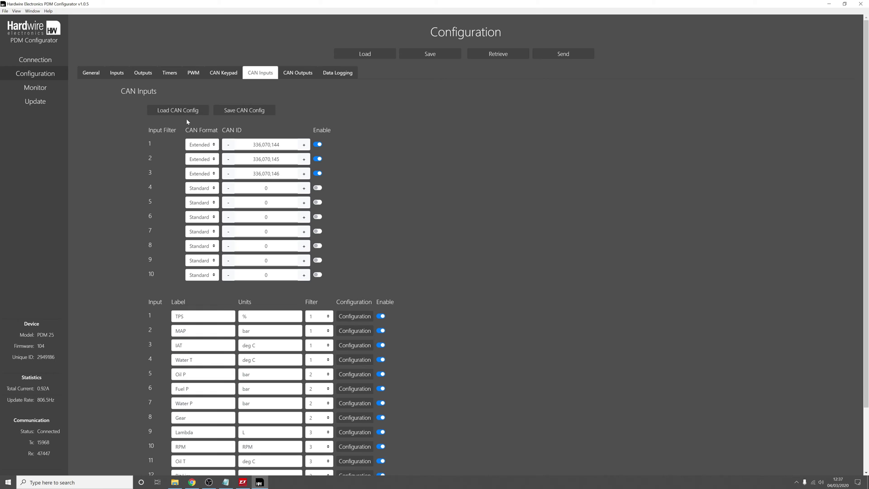
left_click(143, 72)
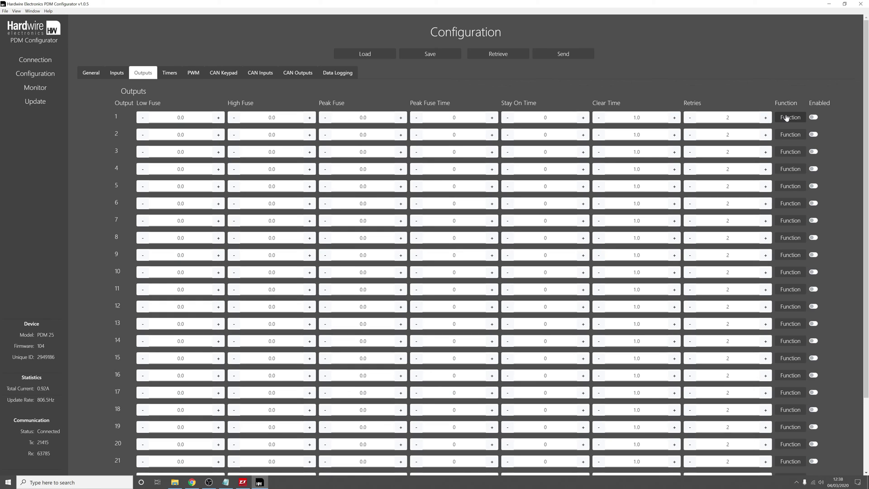
left_click(786, 117)
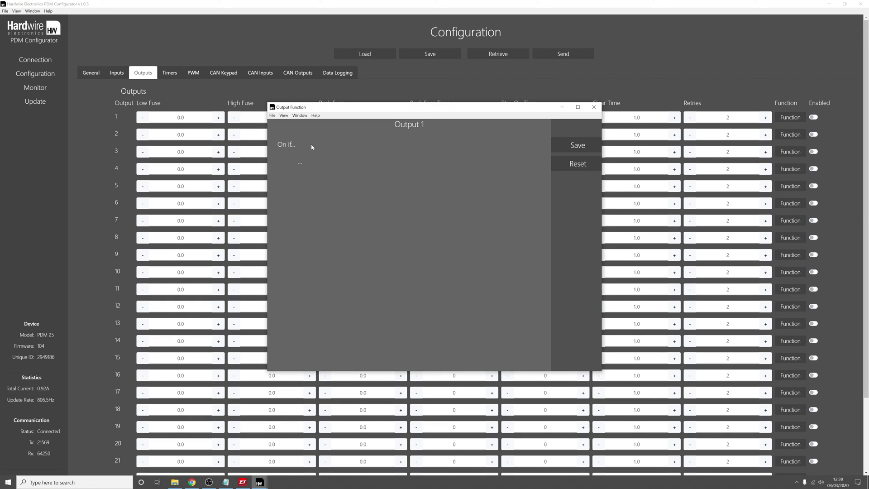
left_click(299, 166)
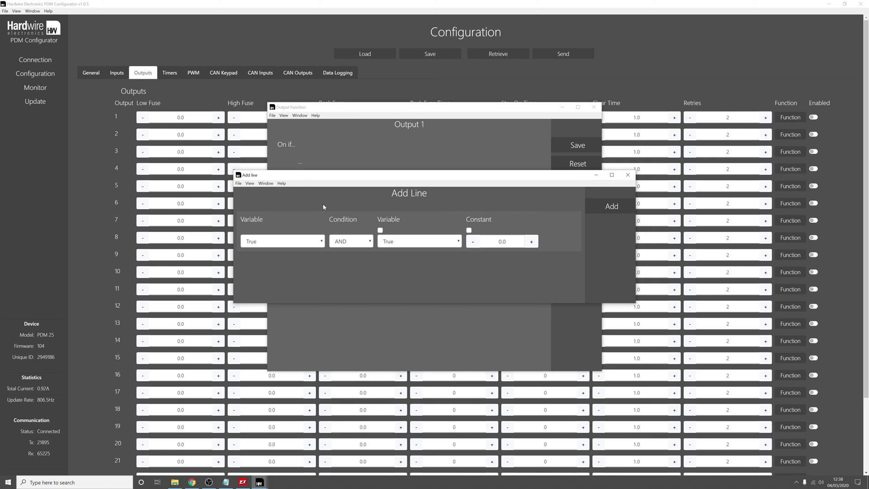
Step: Add the condition CAN In 4 variable > constant 85 and save the rule
left_click(306, 241)
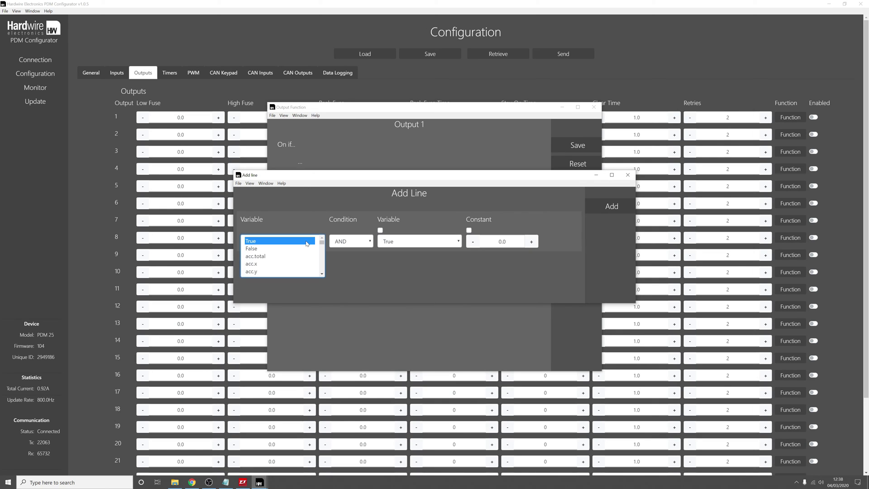
scroll(299, 258, "down", 15)
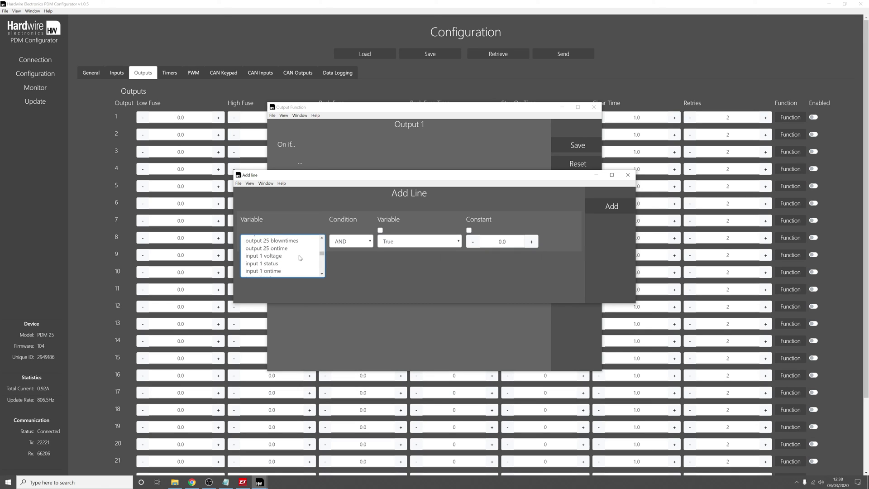
scroll(300, 258, "down", 20)
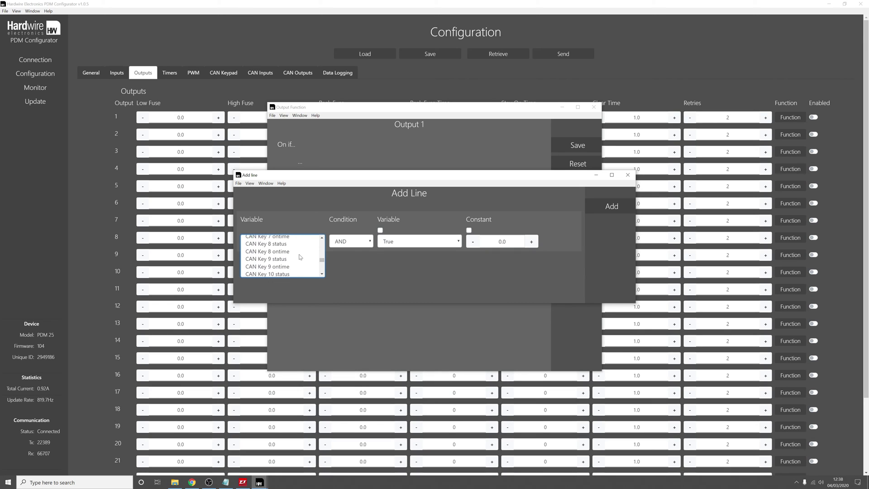
scroll(300, 256, "down", 5)
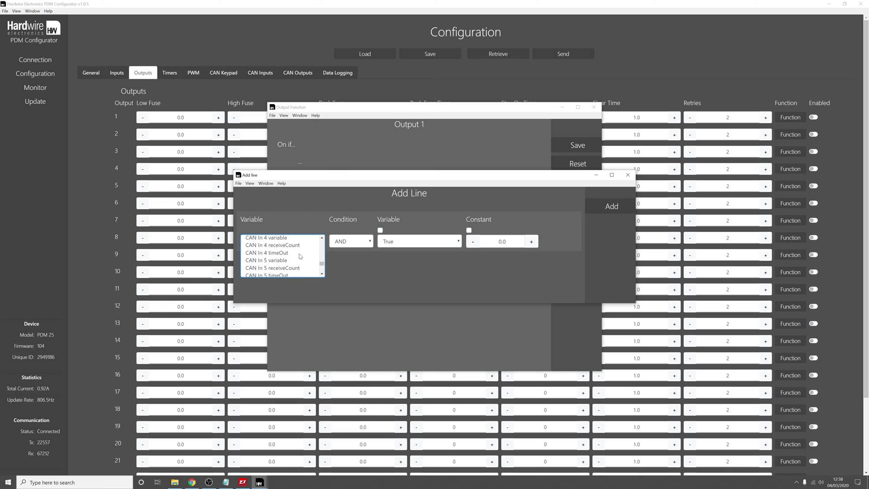
left_click(279, 238)
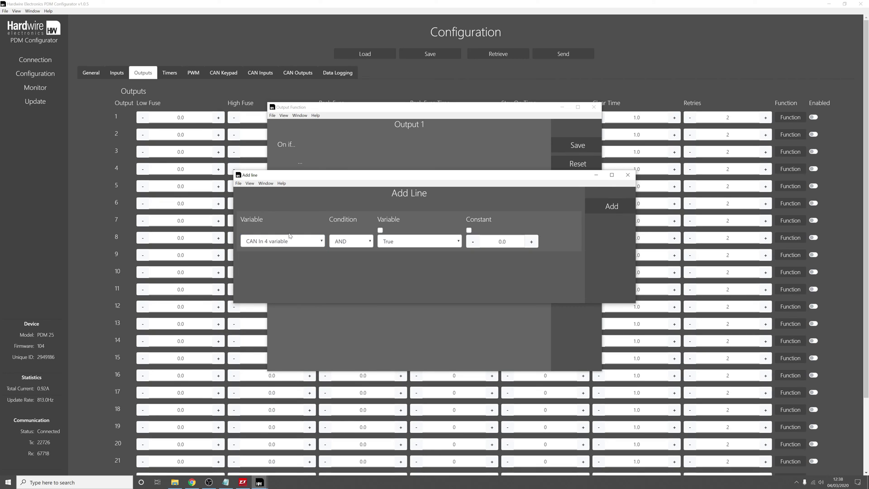
left_click(344, 241)
scroll(347, 256, "down", 2)
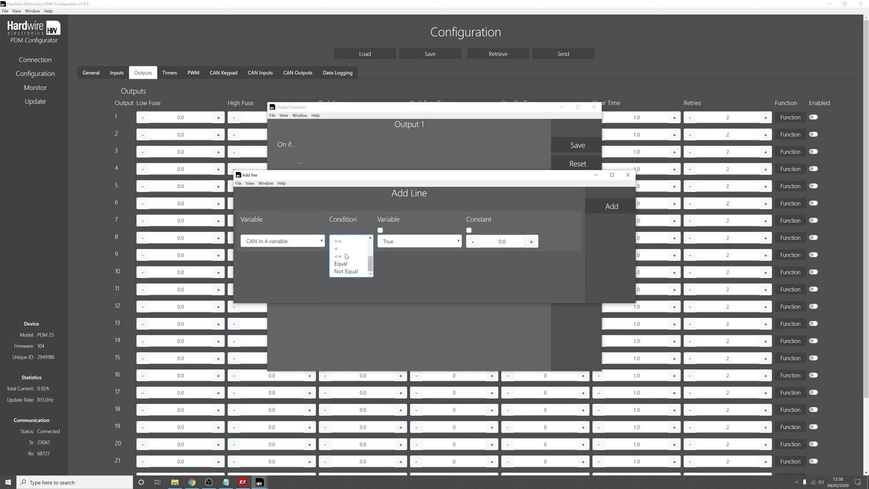
scroll(345, 249, "up", 1)
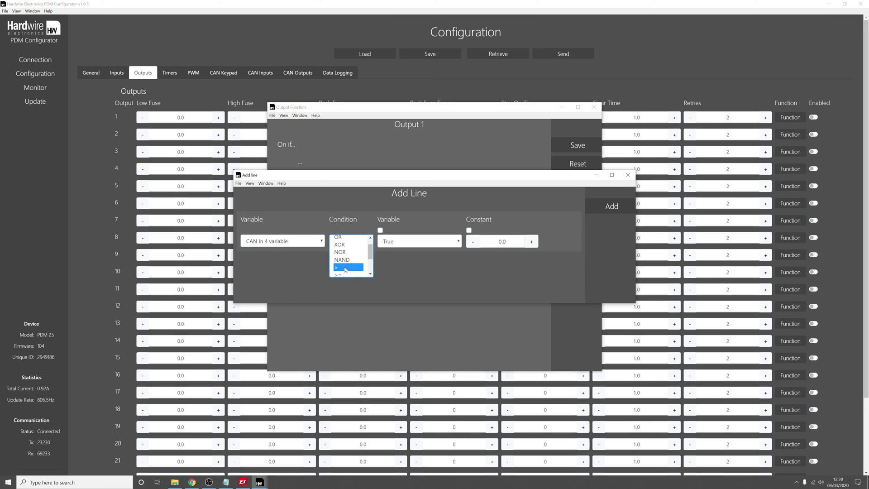
left_click(343, 242)
left_click(385, 244)
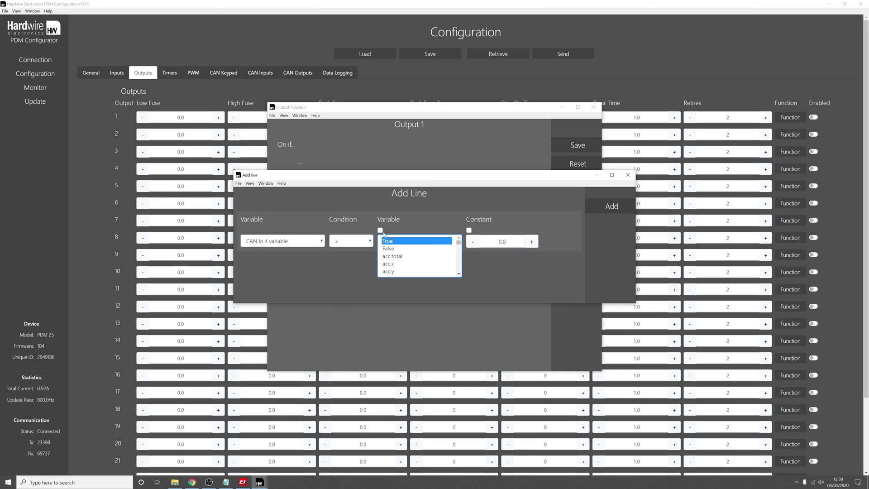
left_click(469, 231)
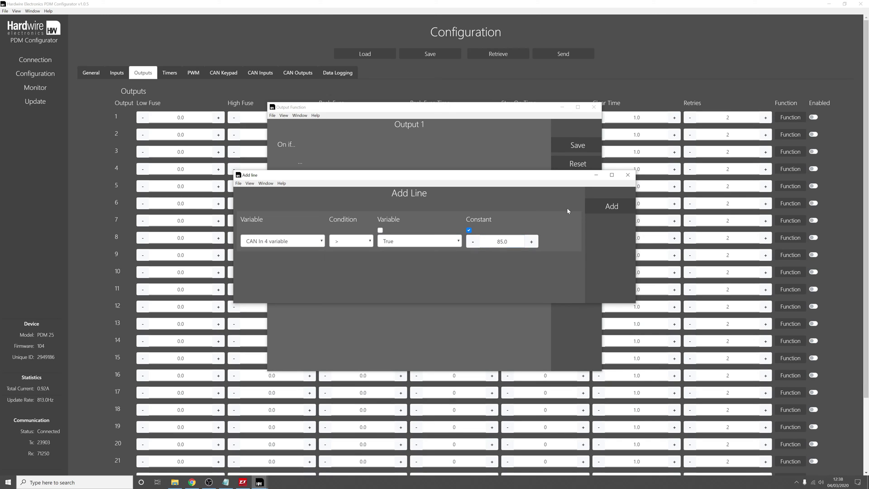
left_click(607, 206)
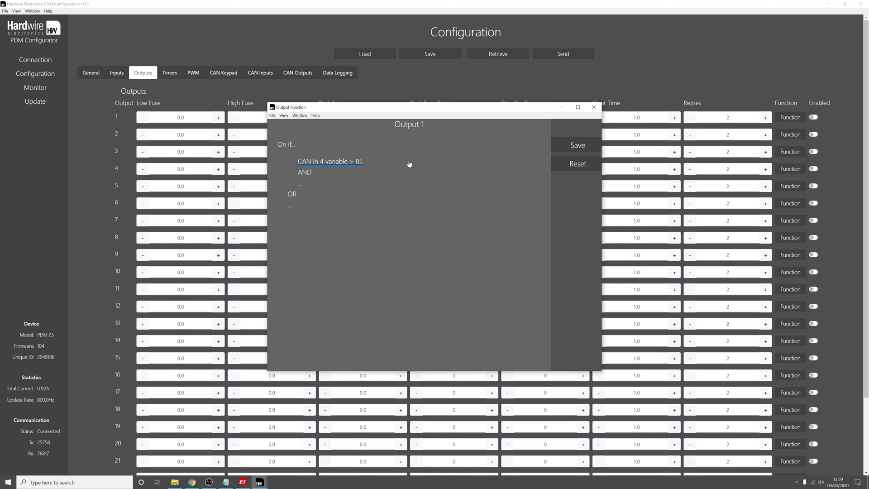
left_click(560, 151)
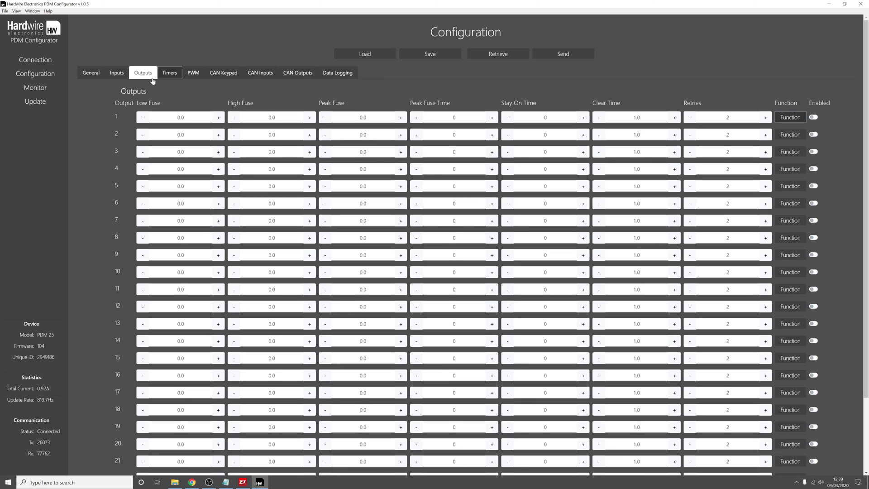
Step: Return to the Monitor page showing the live CAN input readings
left_click(35, 87)
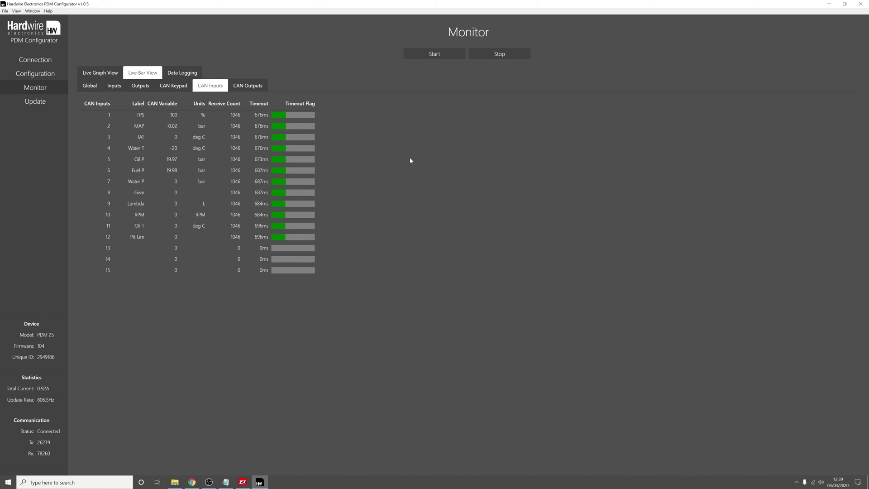